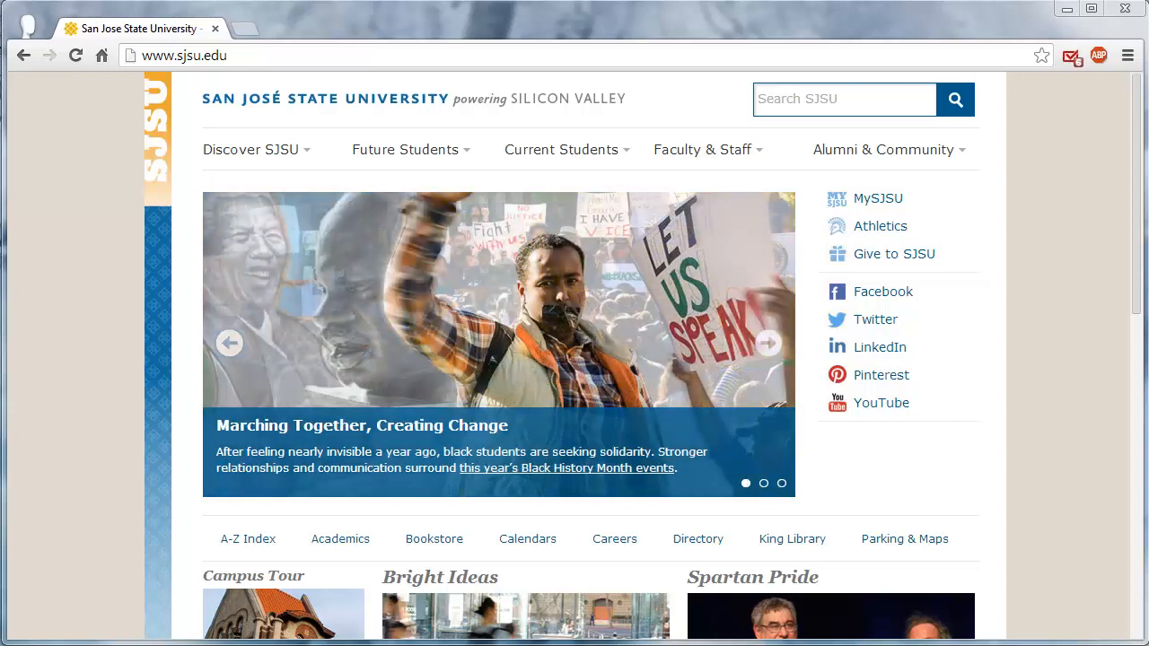
Step: Go to isupport.sjsu.edu and enter through the SJSU iSupport Representatives Login
left_click(310, 57)
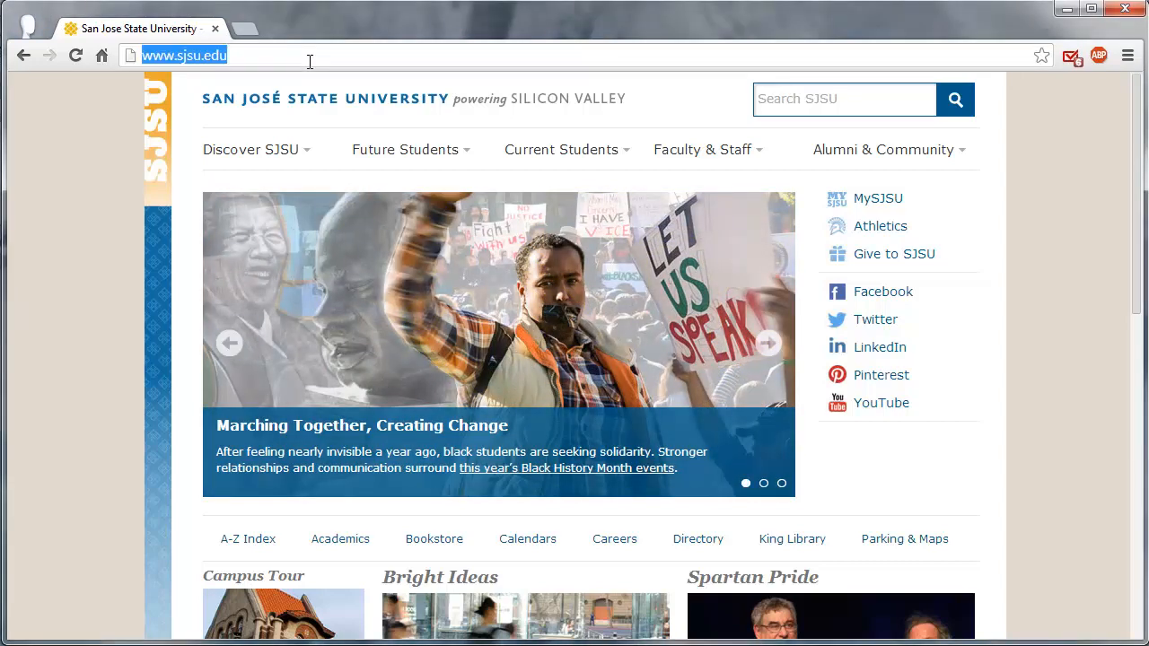
type("isupport")
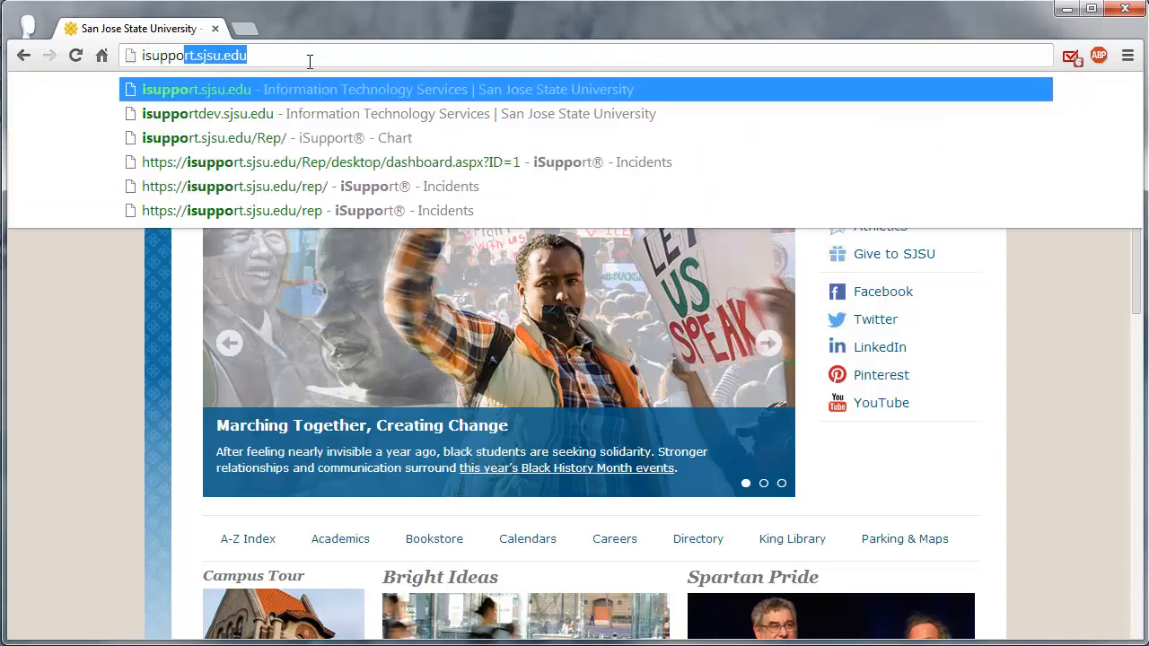
key("Right")
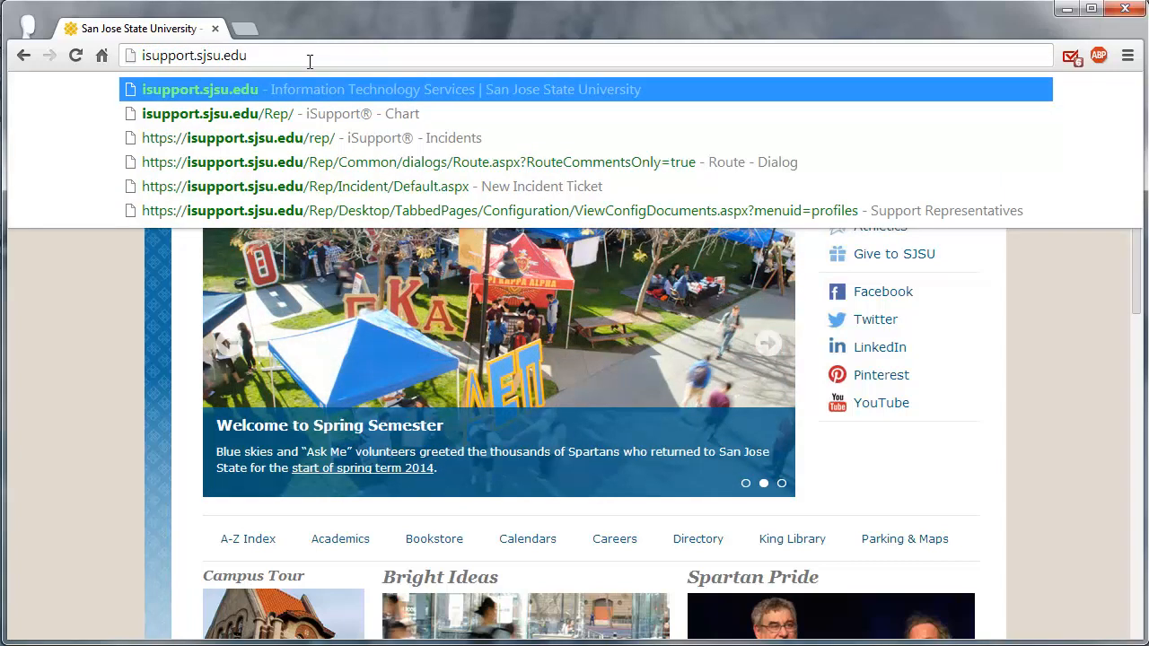
key("Return")
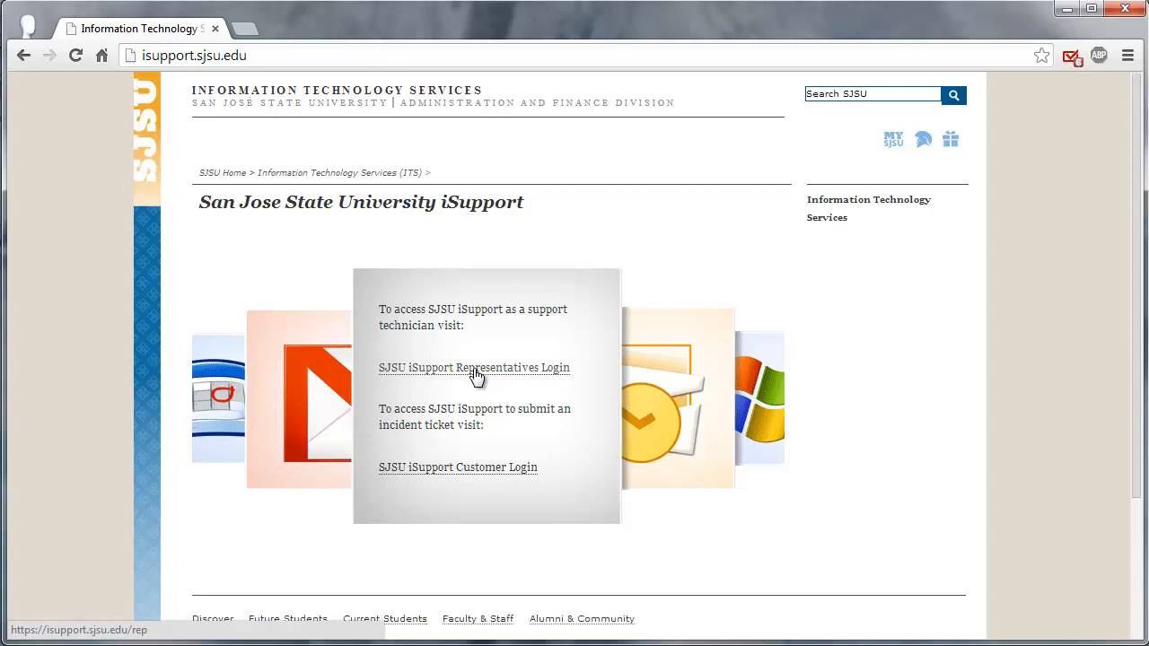
left_click(475, 368)
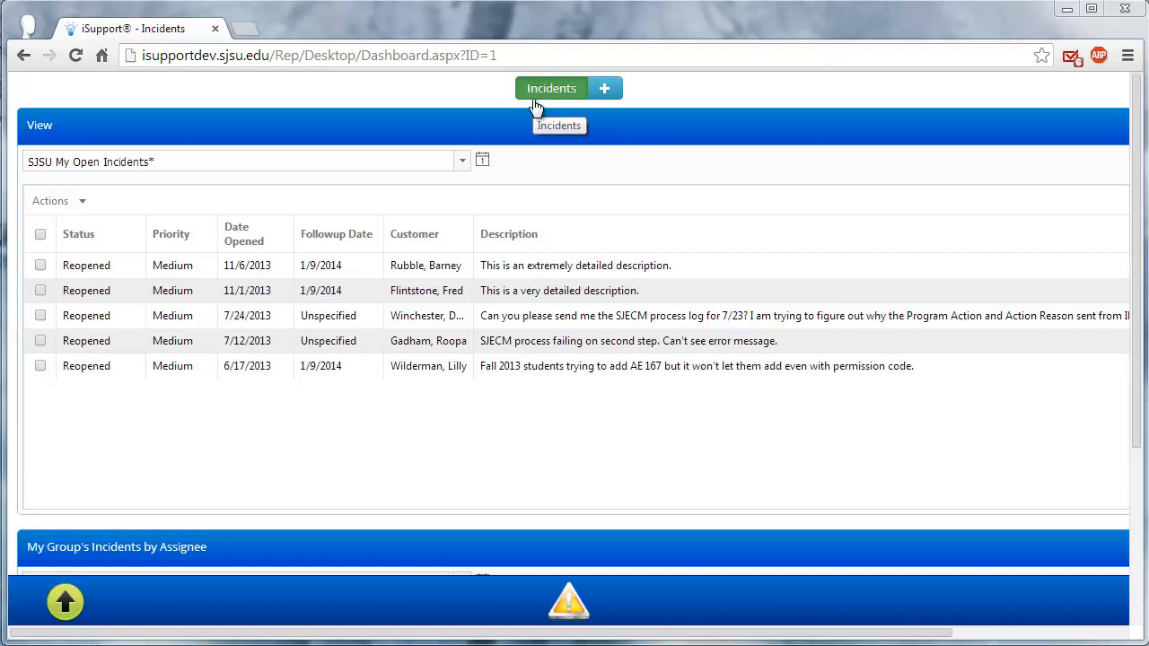
Step: Create a new incident ticket and assign its customer by e-mail address, declining to view the customer's open incidents
left_click(61, 616)
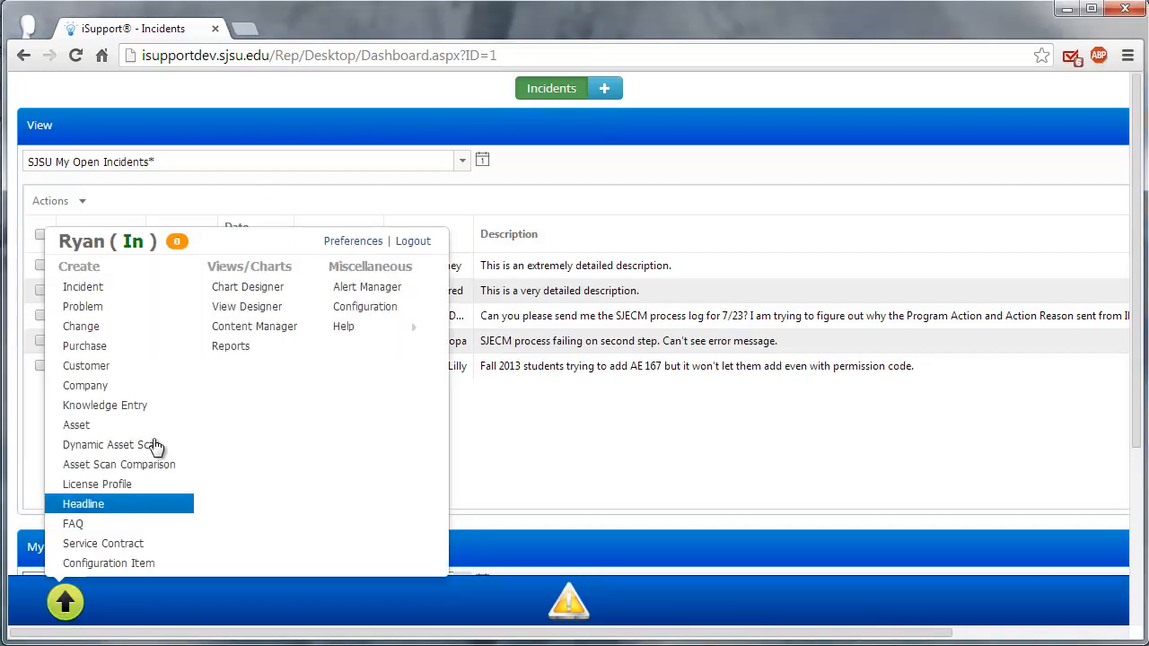
left_click(114, 299)
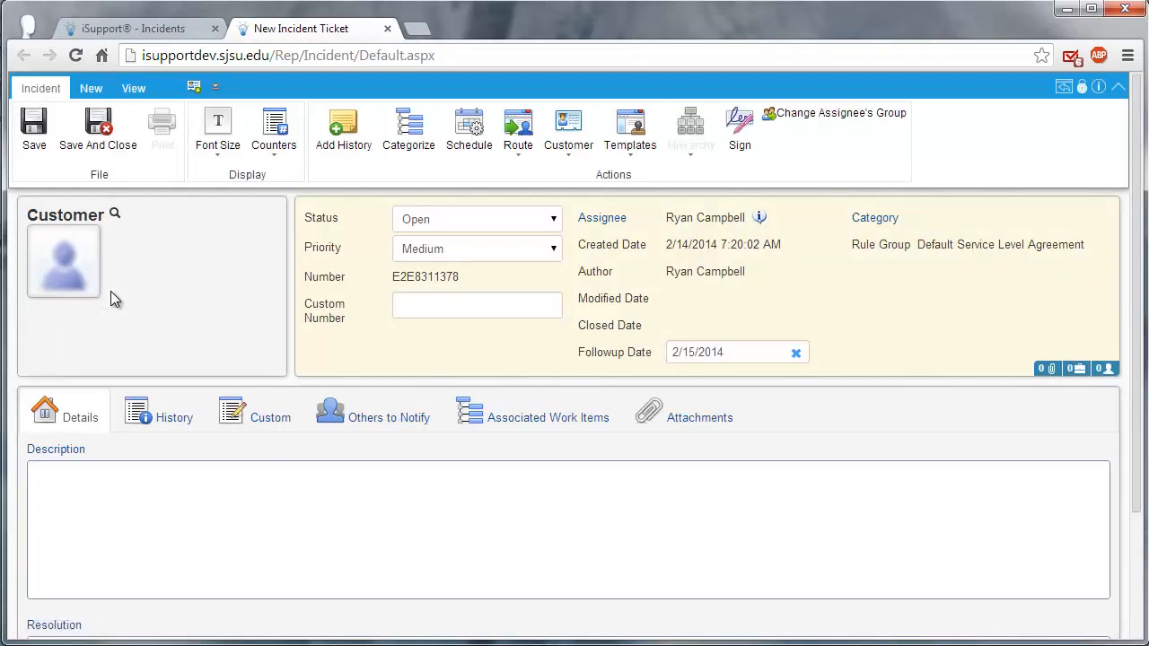
left_click(116, 214)
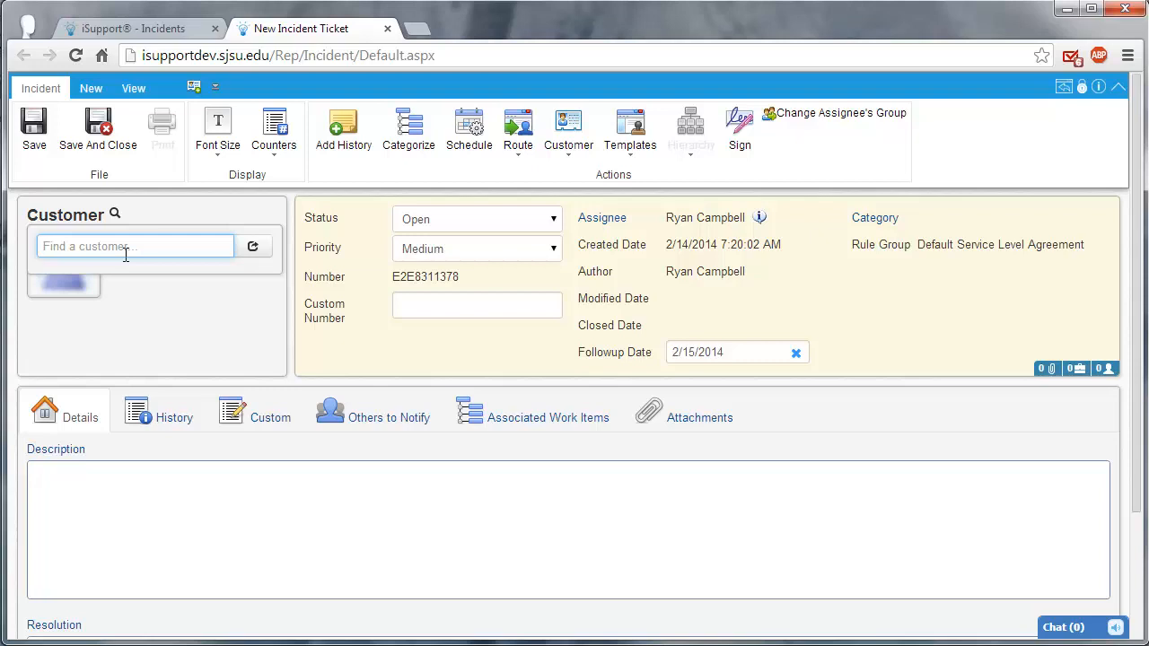
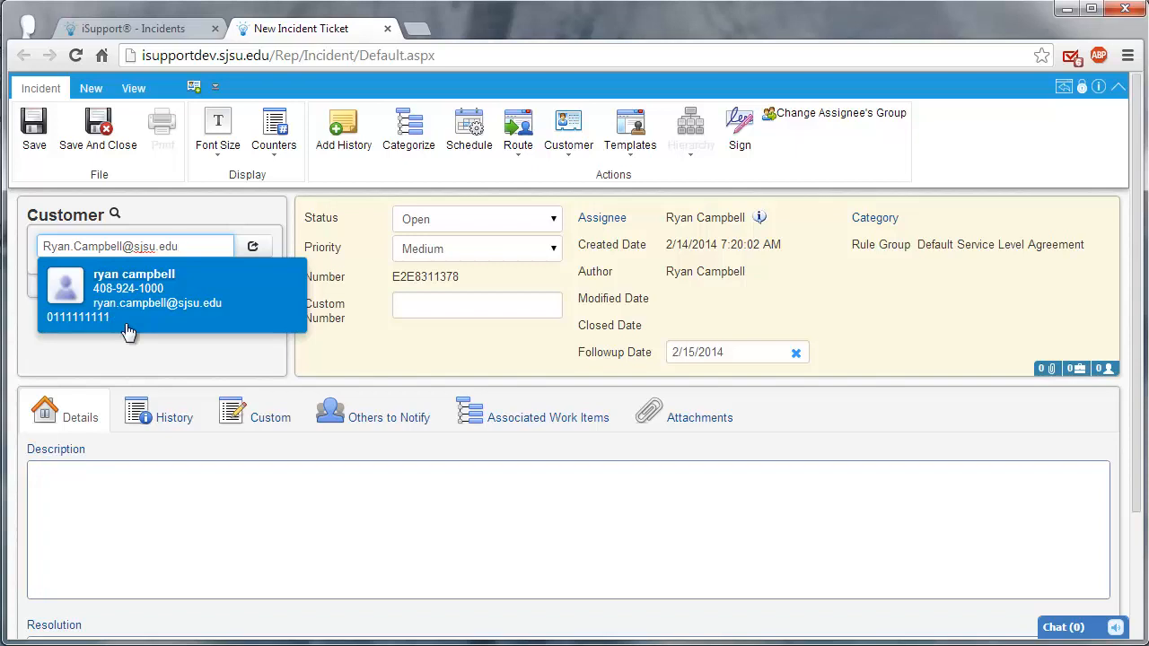
left_click(178, 305)
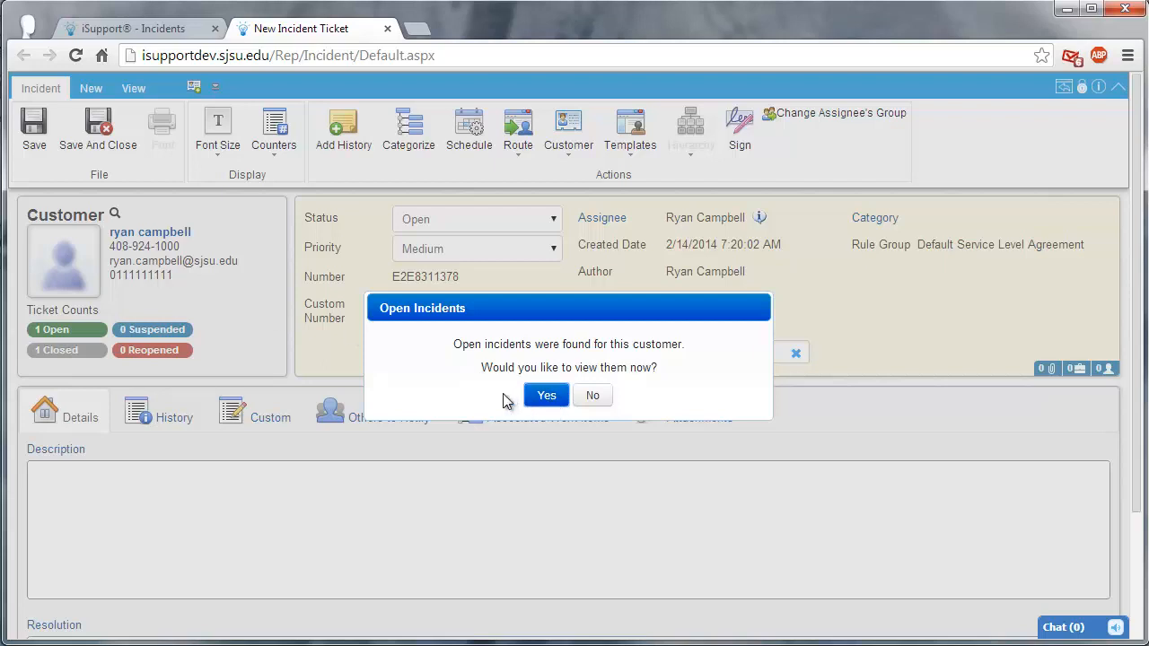
left_click(592, 397)
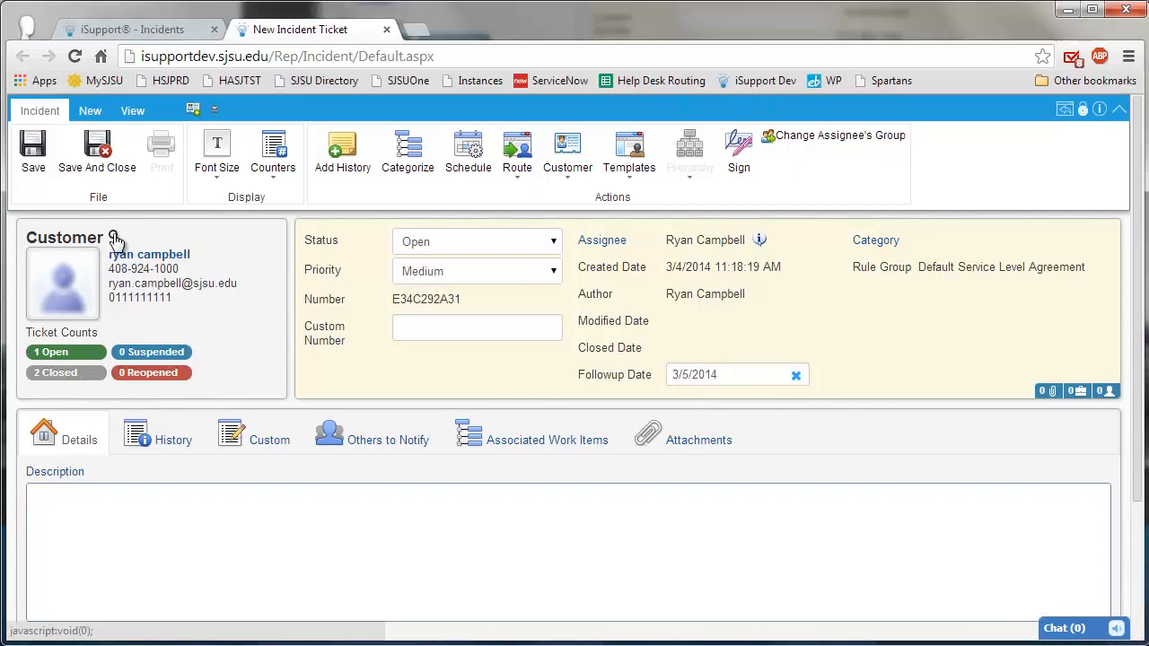
Step: Look at the blank customer details form within the full customer selection dialog, and close the dialog
left_click(114, 238)
left_click(251, 268)
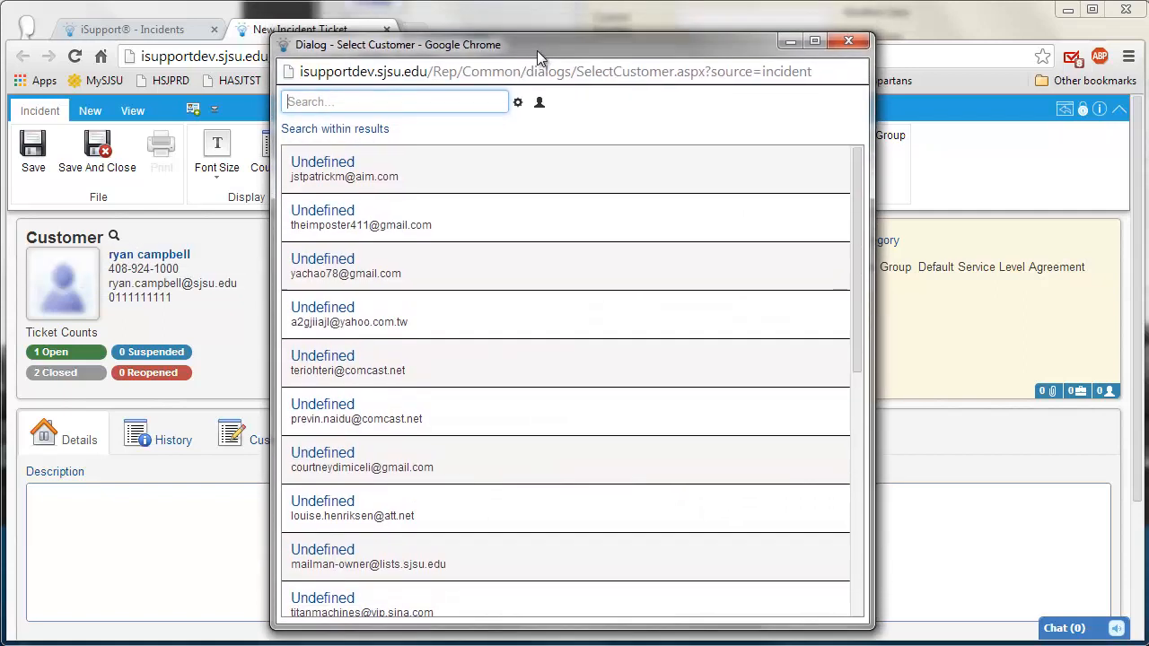
left_click(538, 102)
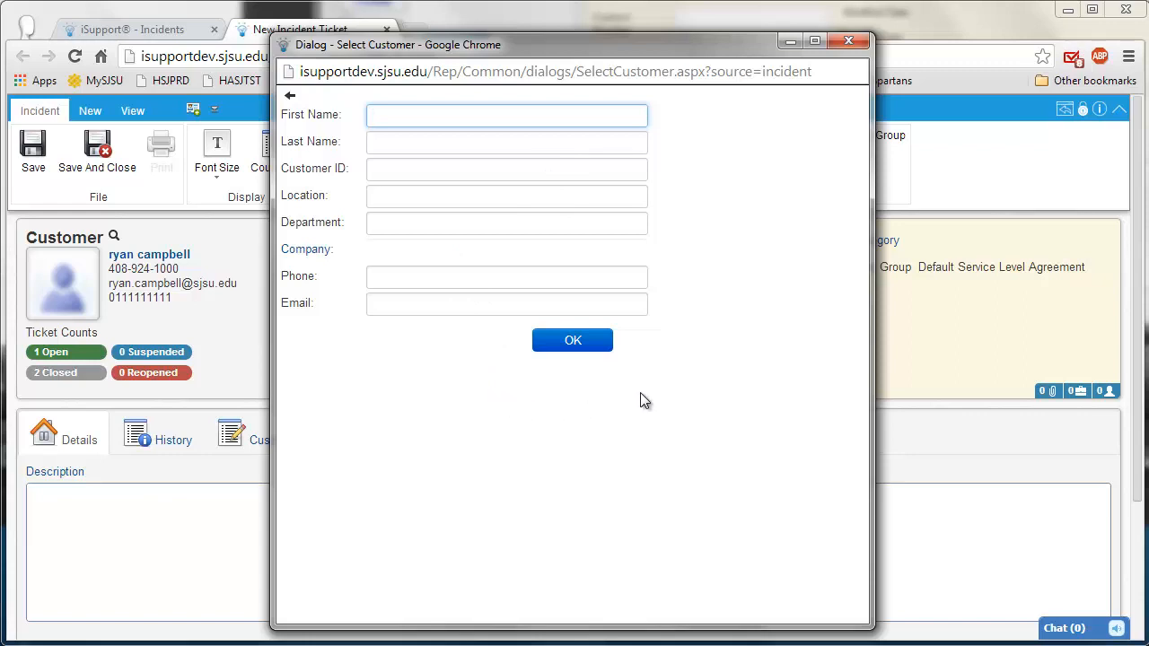
left_click(848, 41)
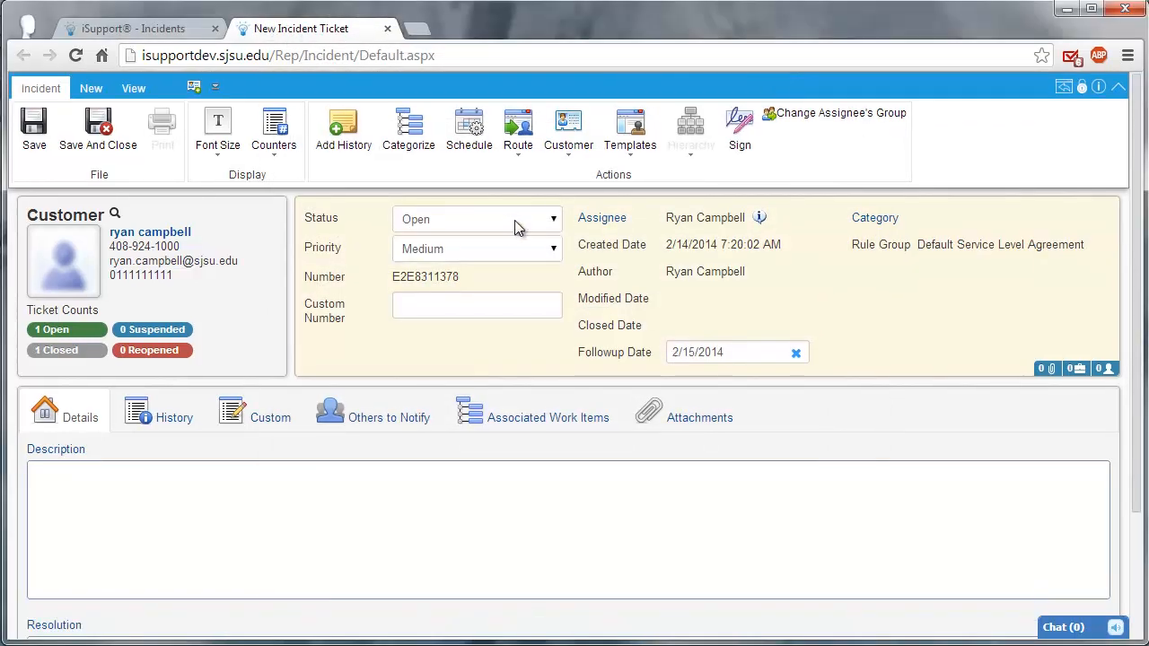
Step: Review the incident's status and priority options, picking Open as the status
left_click(556, 220)
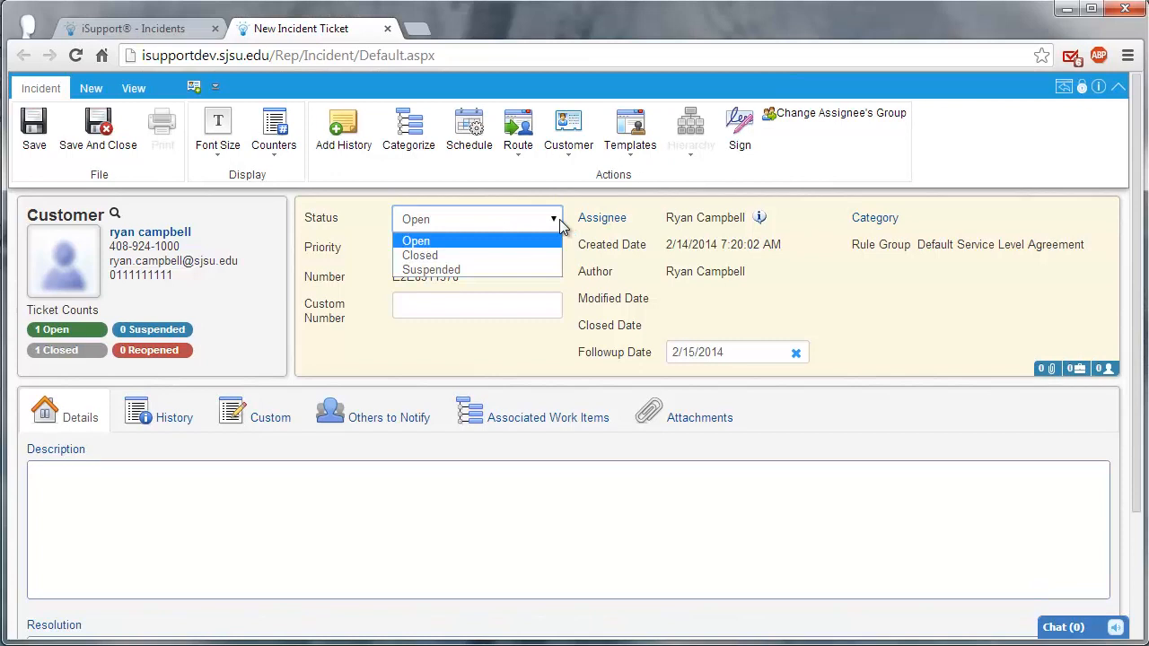
left_click(473, 240)
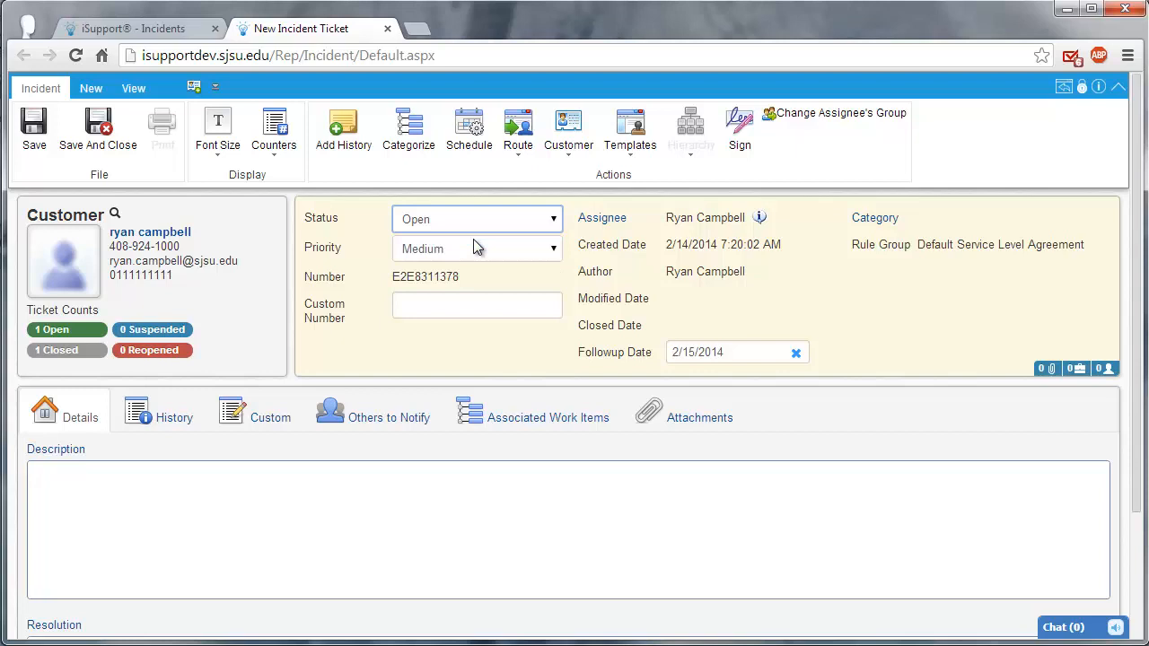
left_click(553, 250)
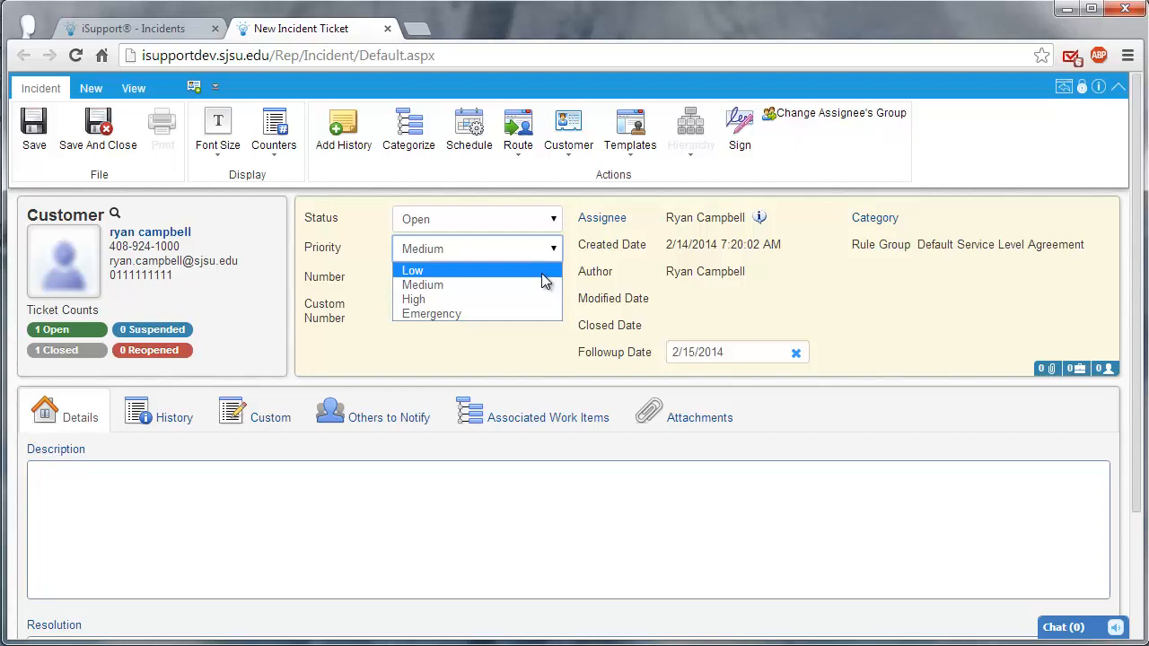
left_click(516, 352)
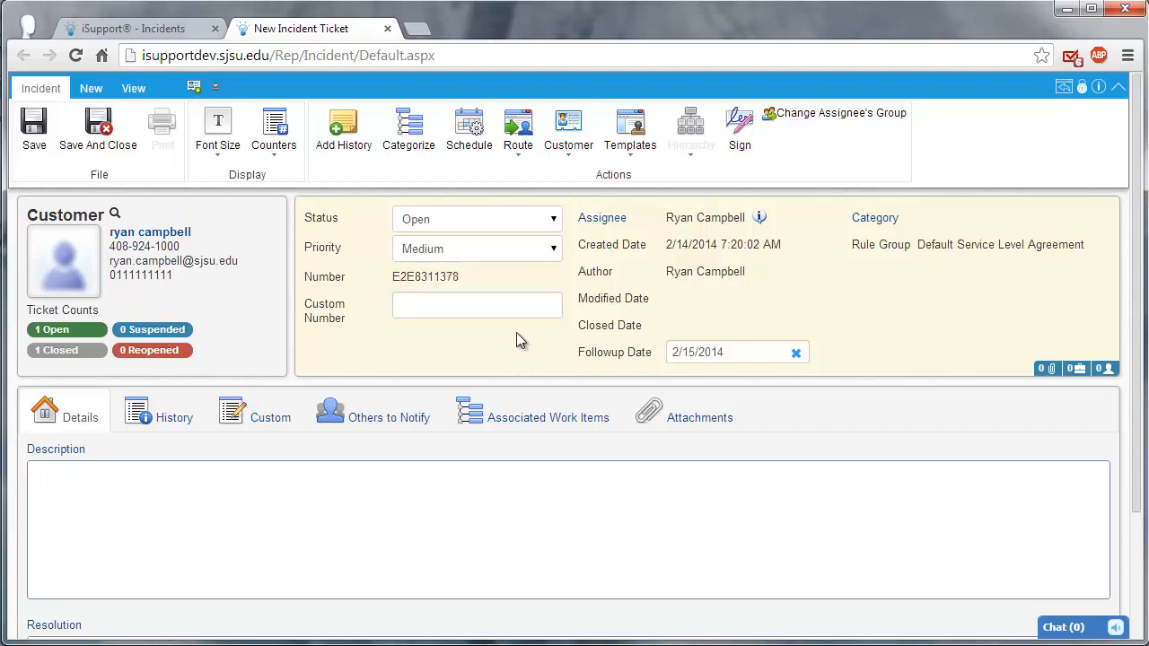
Step: Search for the assignee by name and route the incident to them under the ITS - Telecommunications group, without a routing comment
left_click(607, 221)
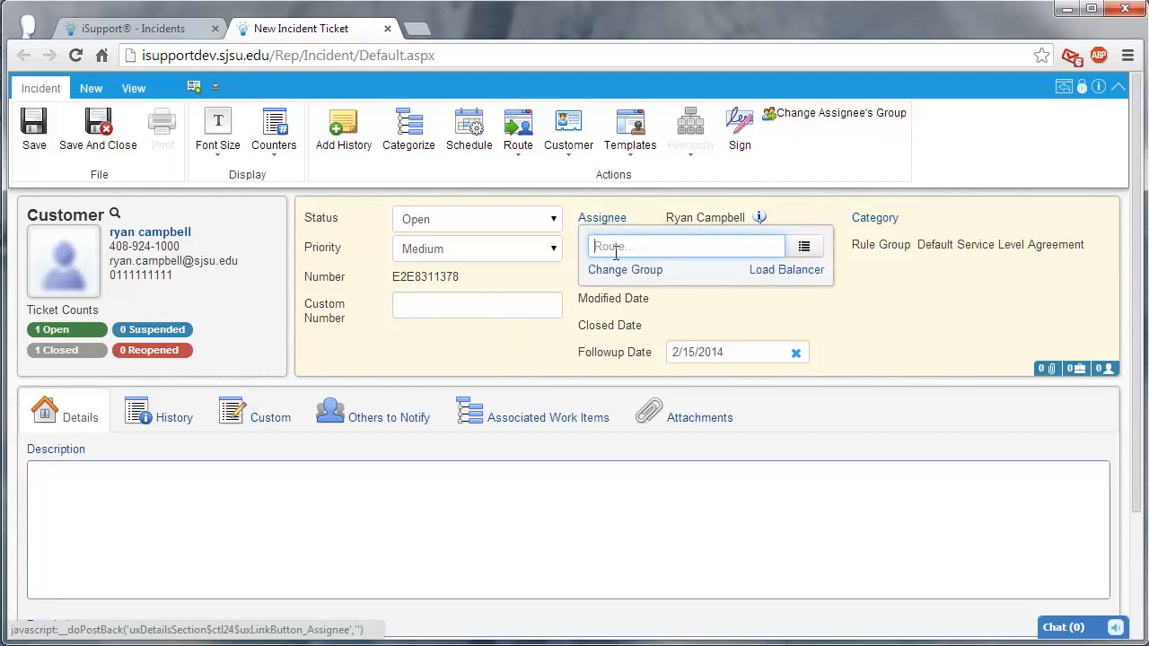
left_click(616, 249)
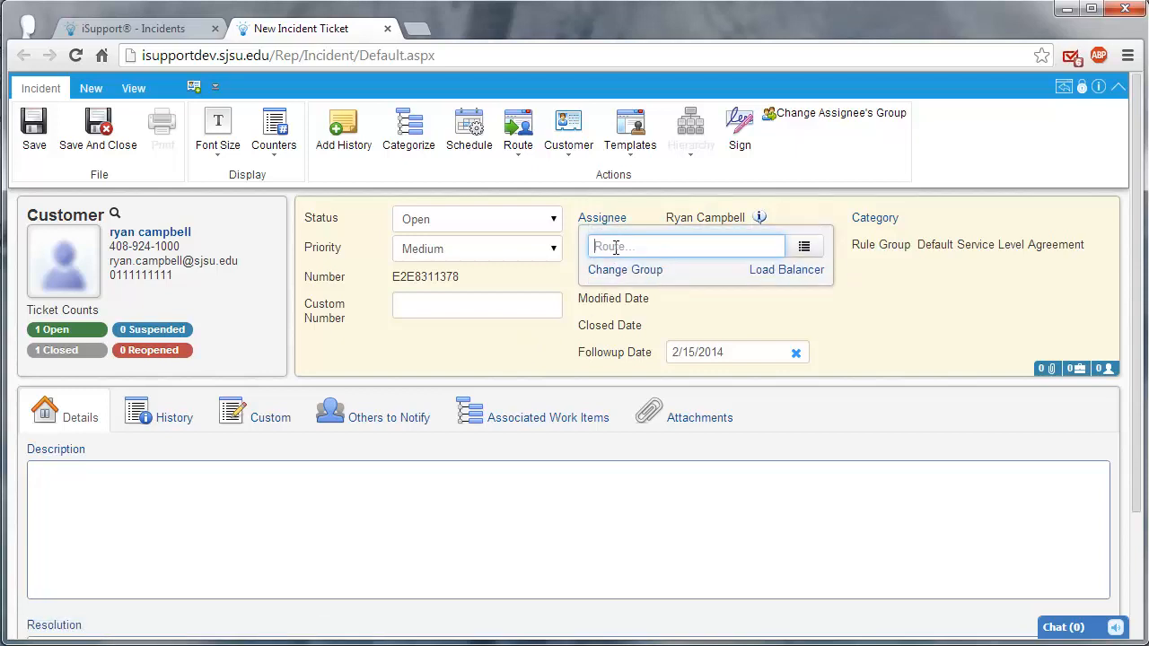
type("Leon")
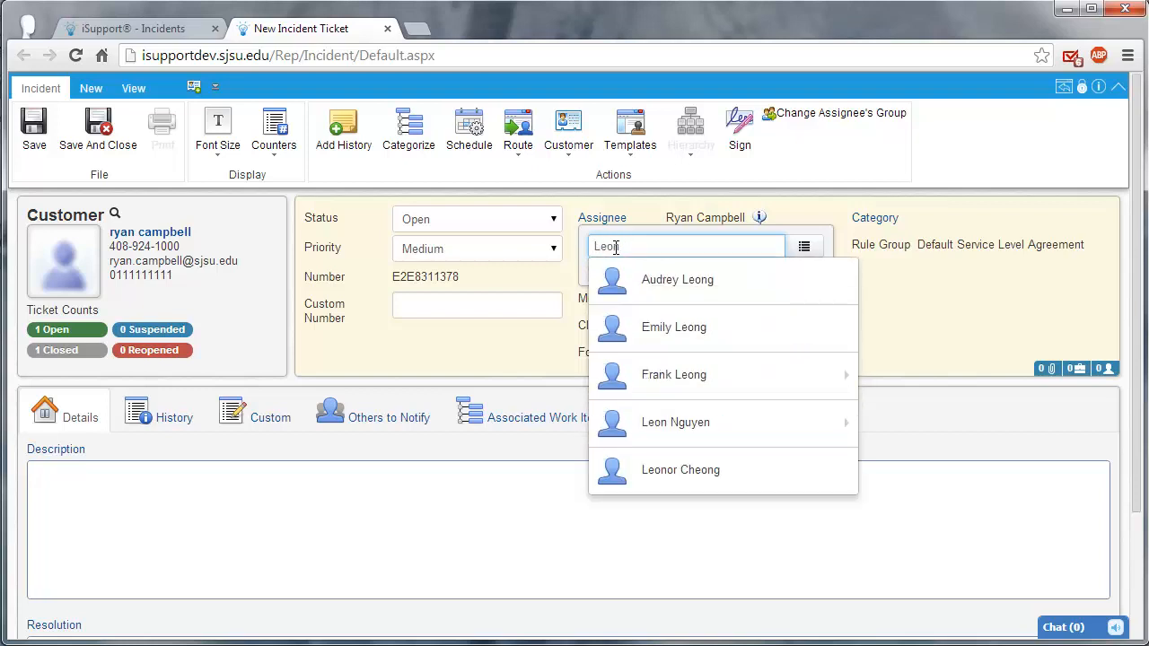
mouse_move(708, 425)
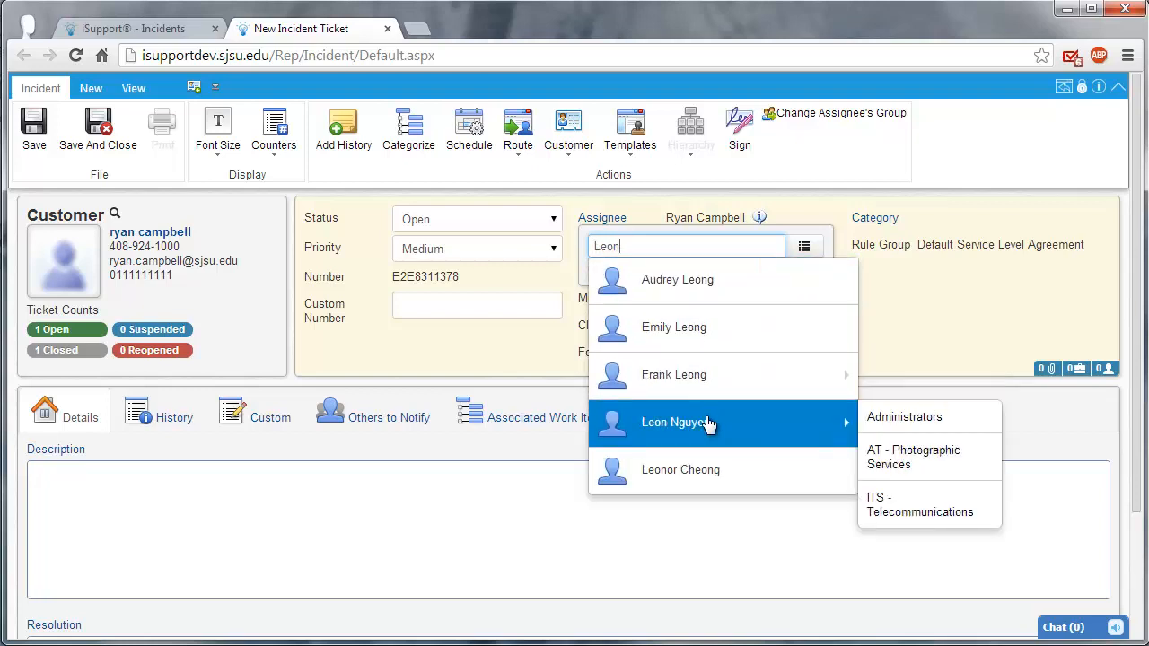
mouse_move(807, 386)
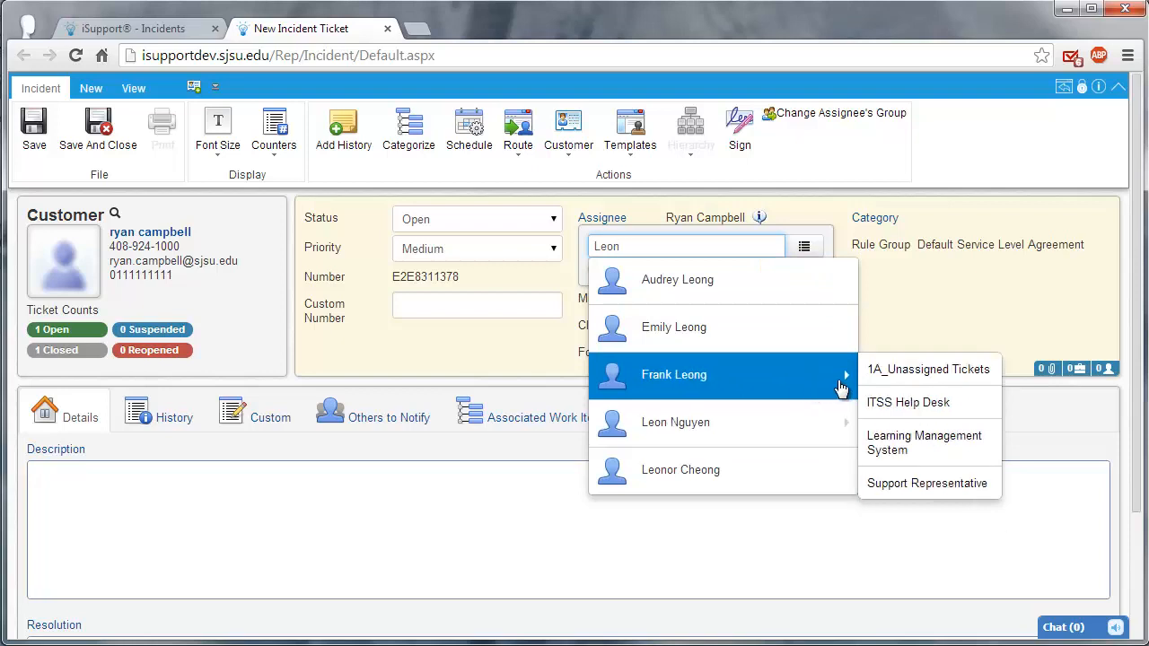
mouse_move(826, 428)
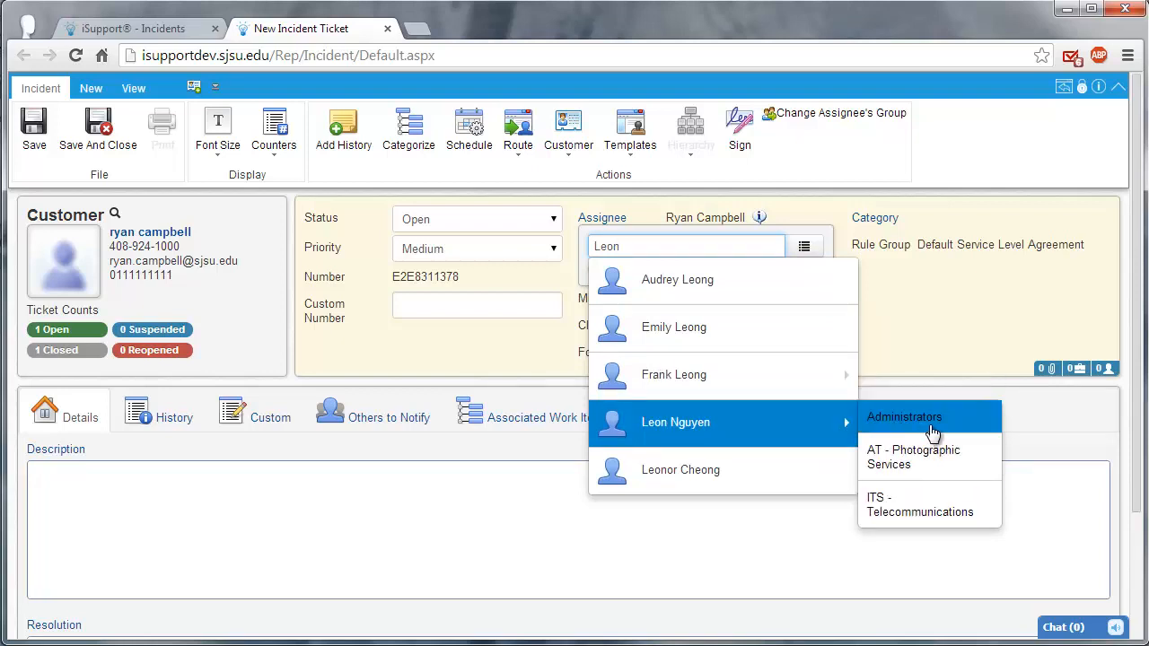
left_click(926, 501)
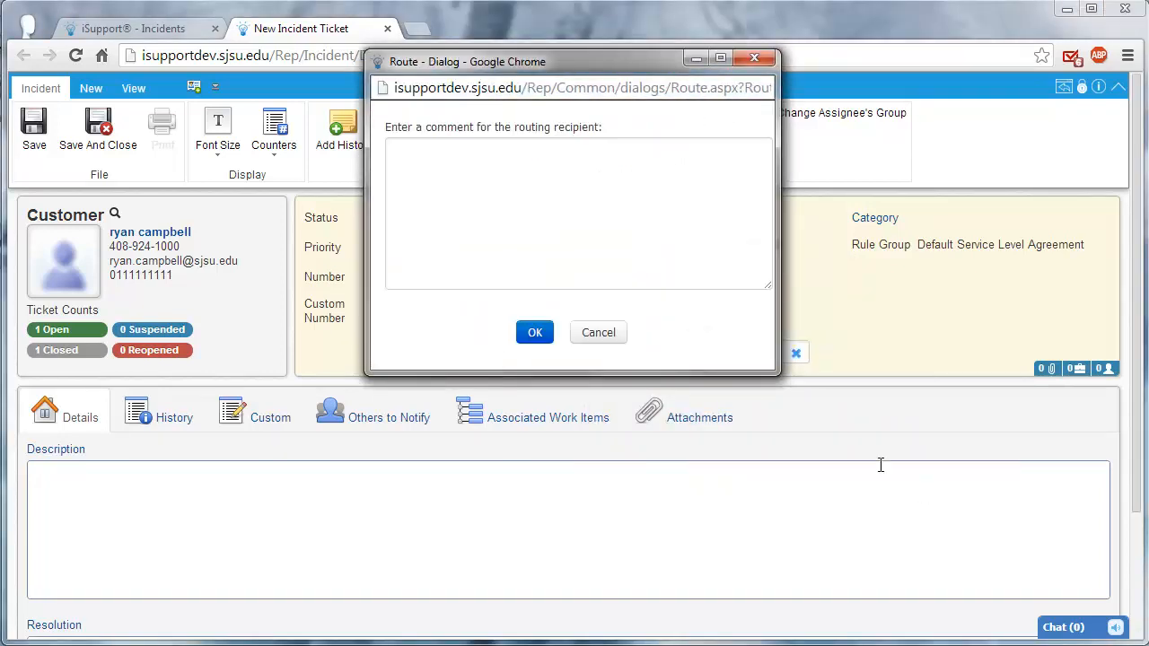
left_click(534, 333)
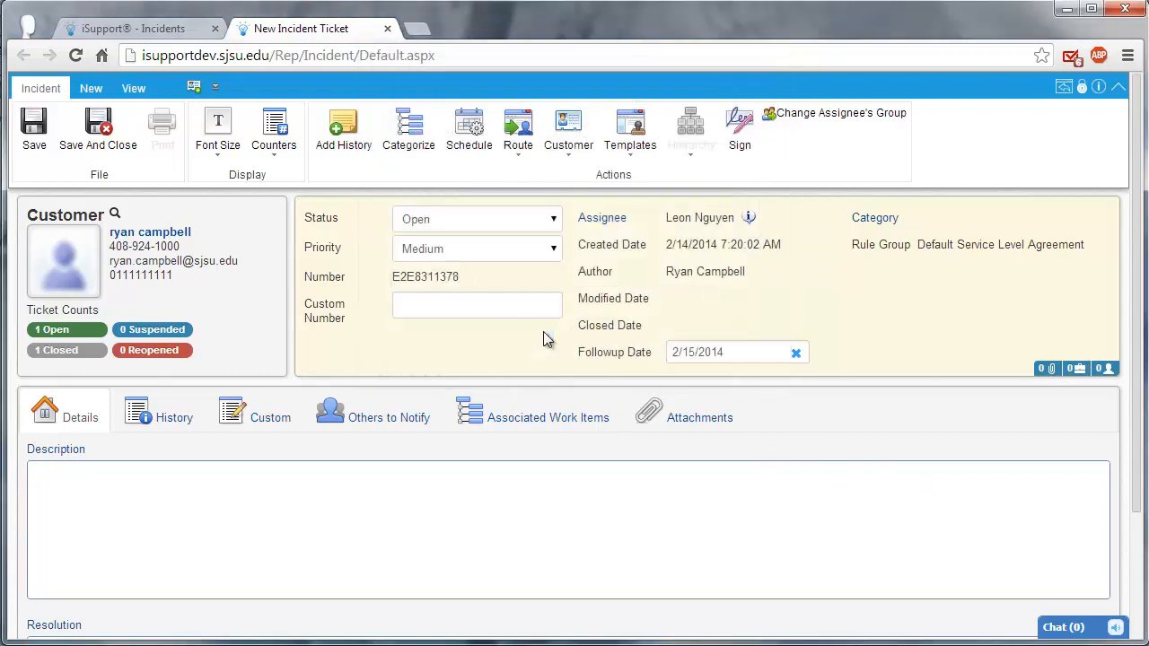
Step: Categorize the incident as Other > Other
left_click(884, 222)
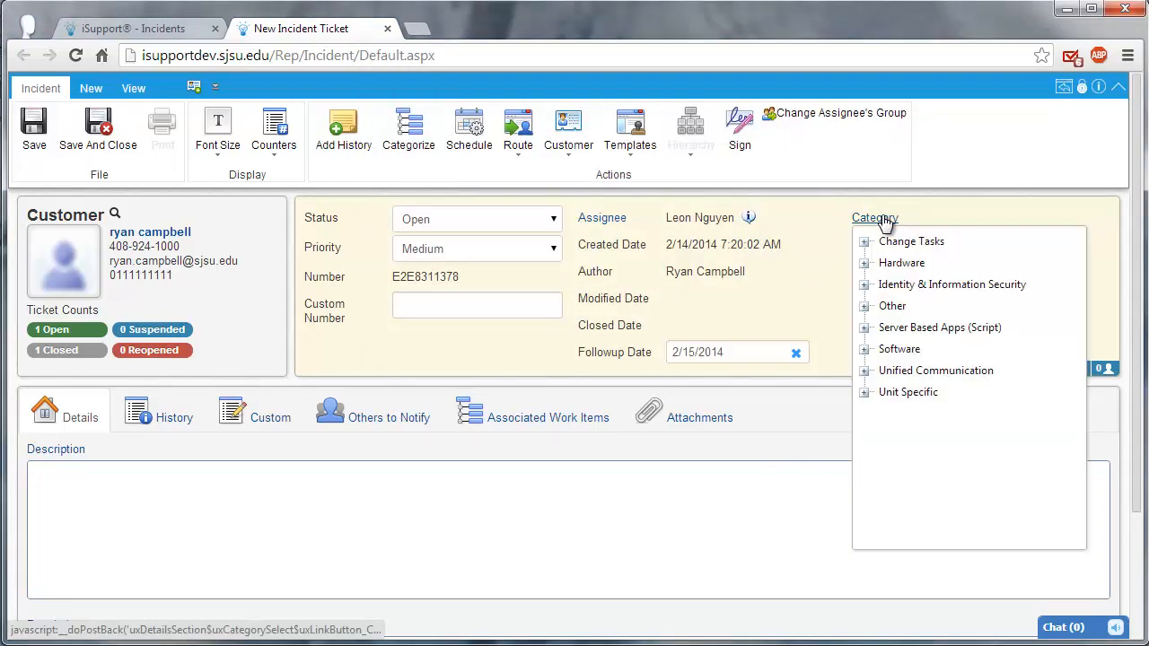
left_click(863, 307)
left_click(905, 351)
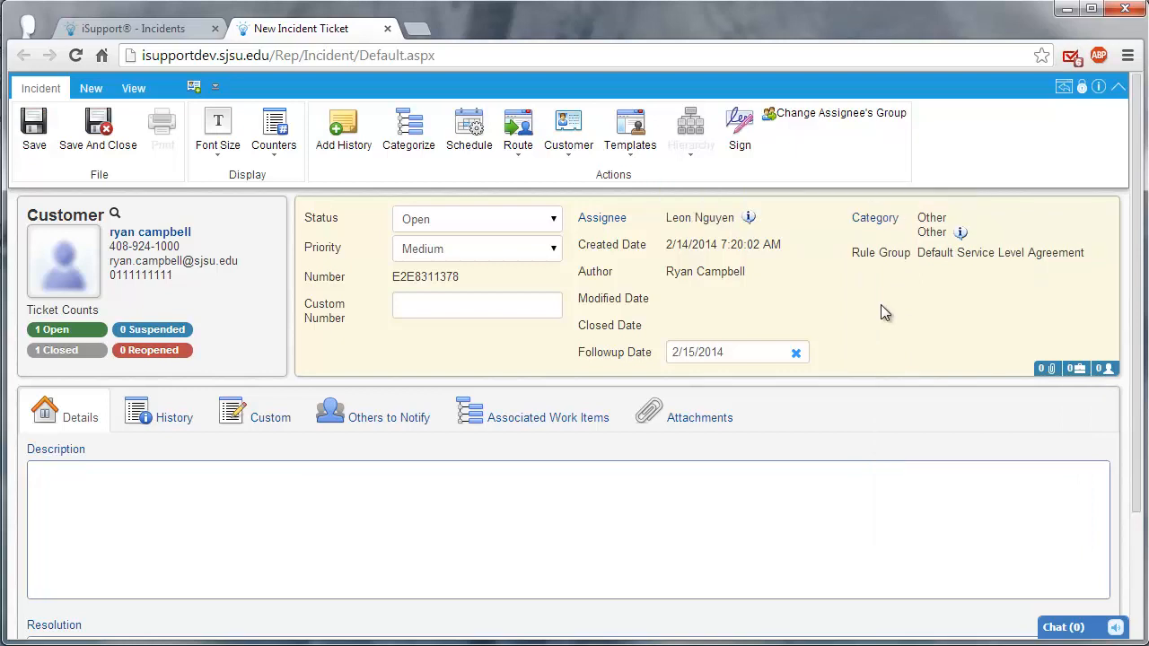
Step: Paste the prepared paragraph beginning "This is an extremely detailed description of the problem" into the incident's description
left_click(662, 487)
type("This is an extremely detailed description of the problem Ryan is having. Note that I've included everything an assignee might need to solve the issue, even if he might already have all the information. This can help in the future if we need to come back and look at this issue to see what was done.")
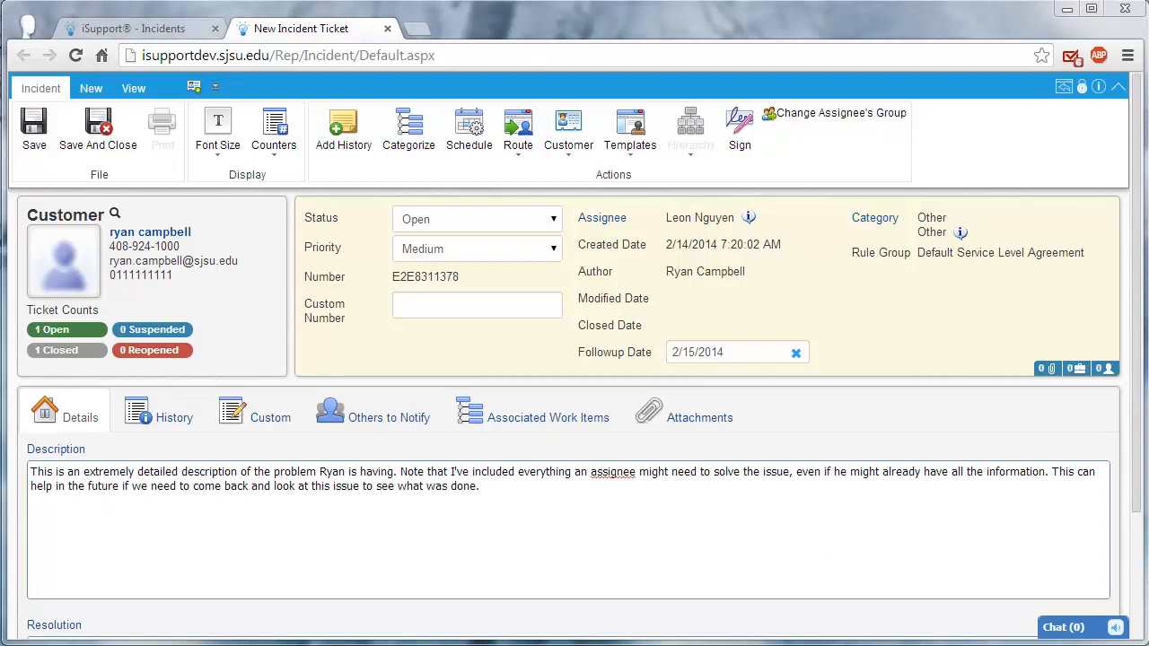
left_click(377, 552)
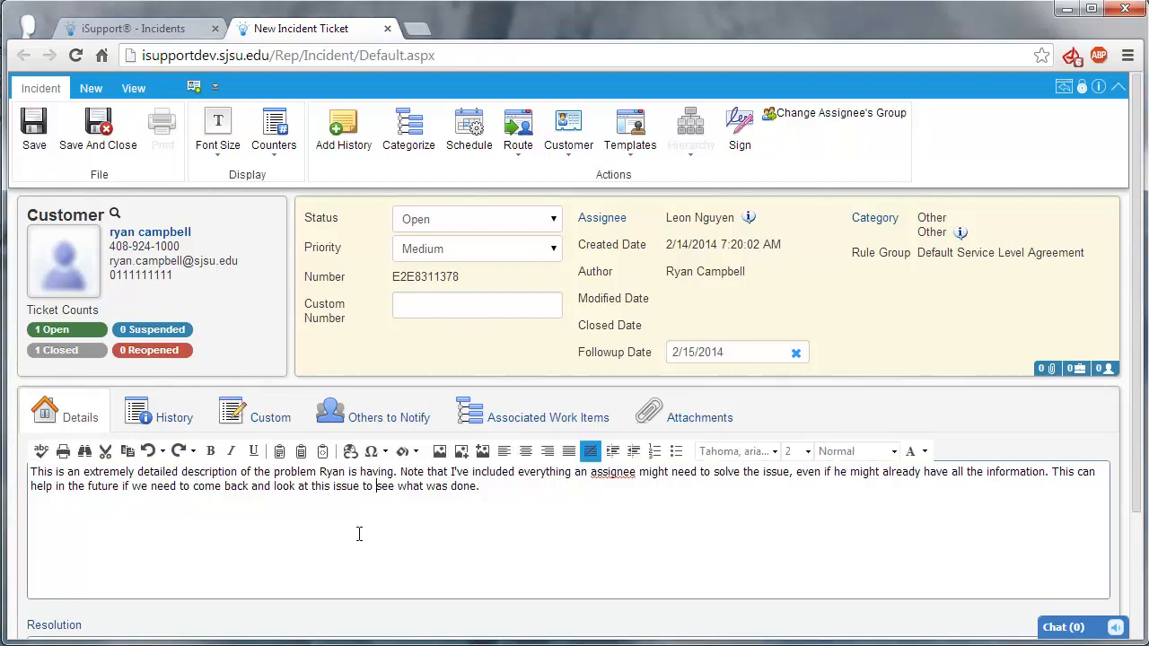
left_click(437, 518)
Step: Examine the incident's custom fields, such as SJSU ID, URL, browser and operating system
left_click(250, 428)
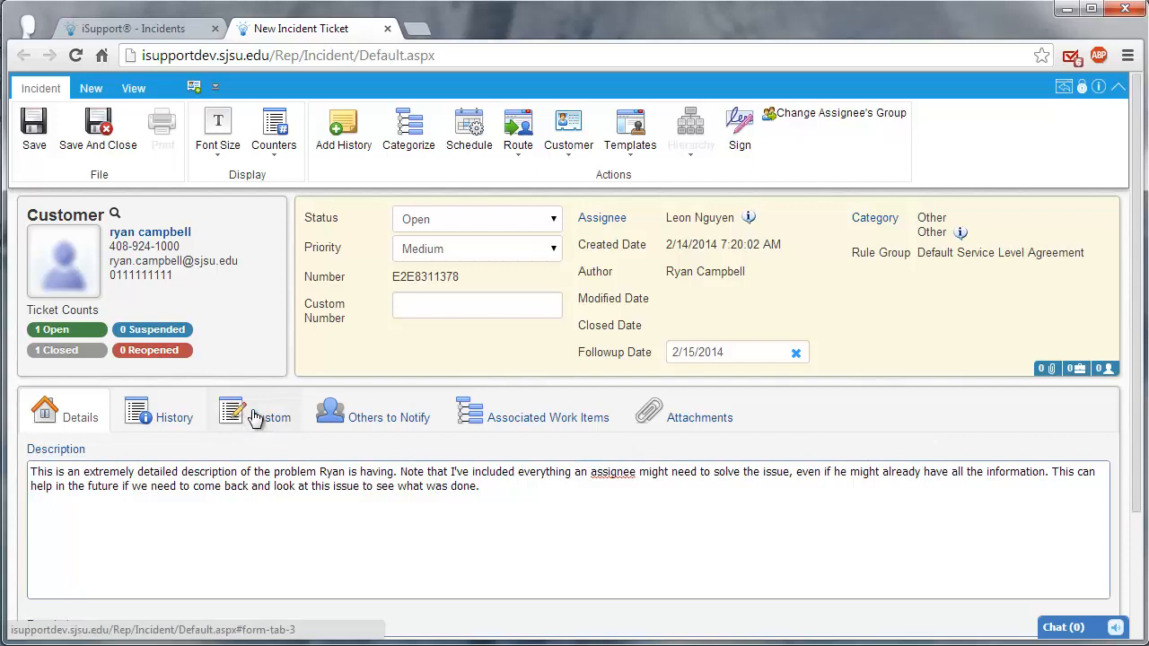
left_click(256, 417)
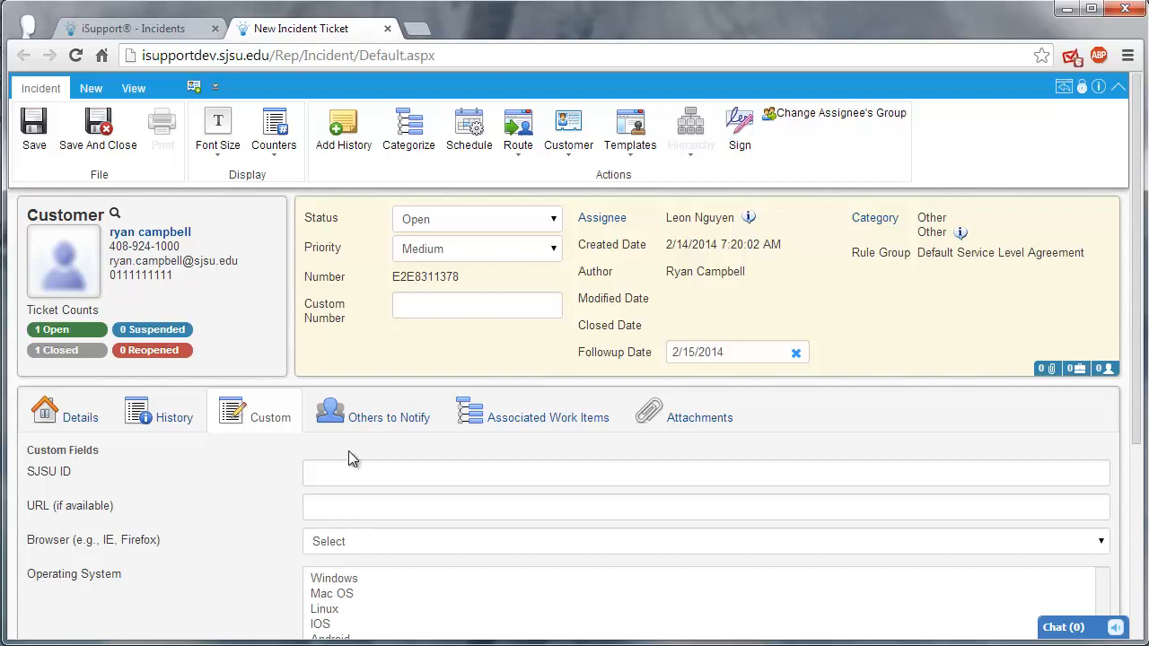
Step: Examine the customer and support representative picker for the incident's Others to Notify, without adding anyone
left_click(358, 420)
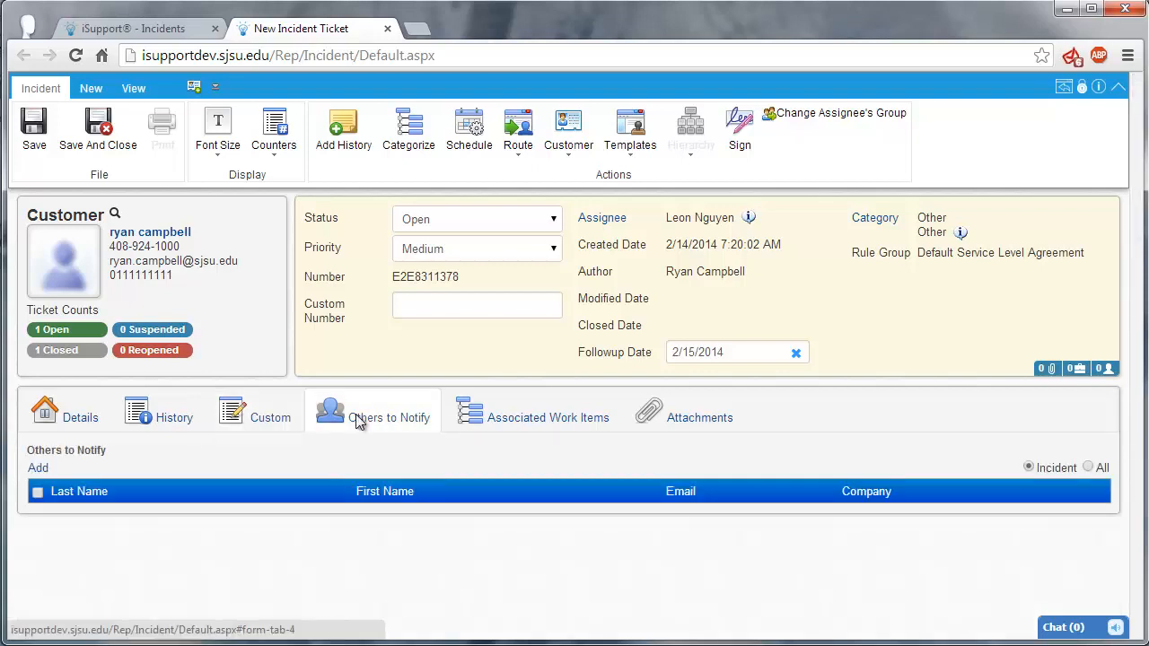
left_click(38, 469)
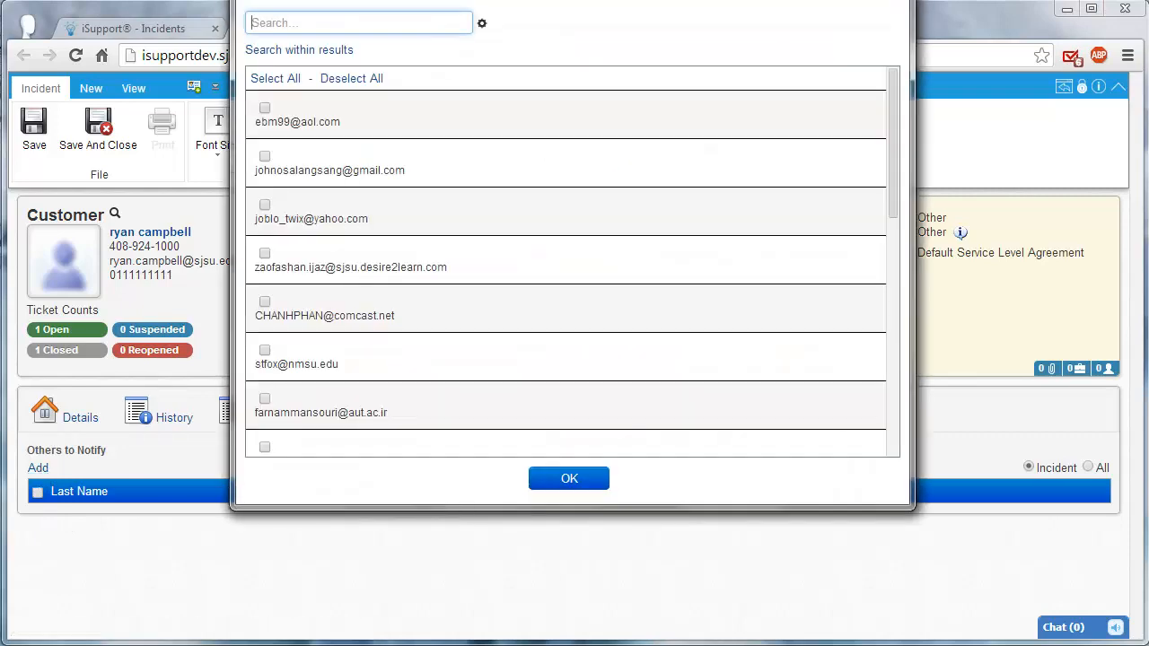
left_click_drag(432, 0, 404, 21)
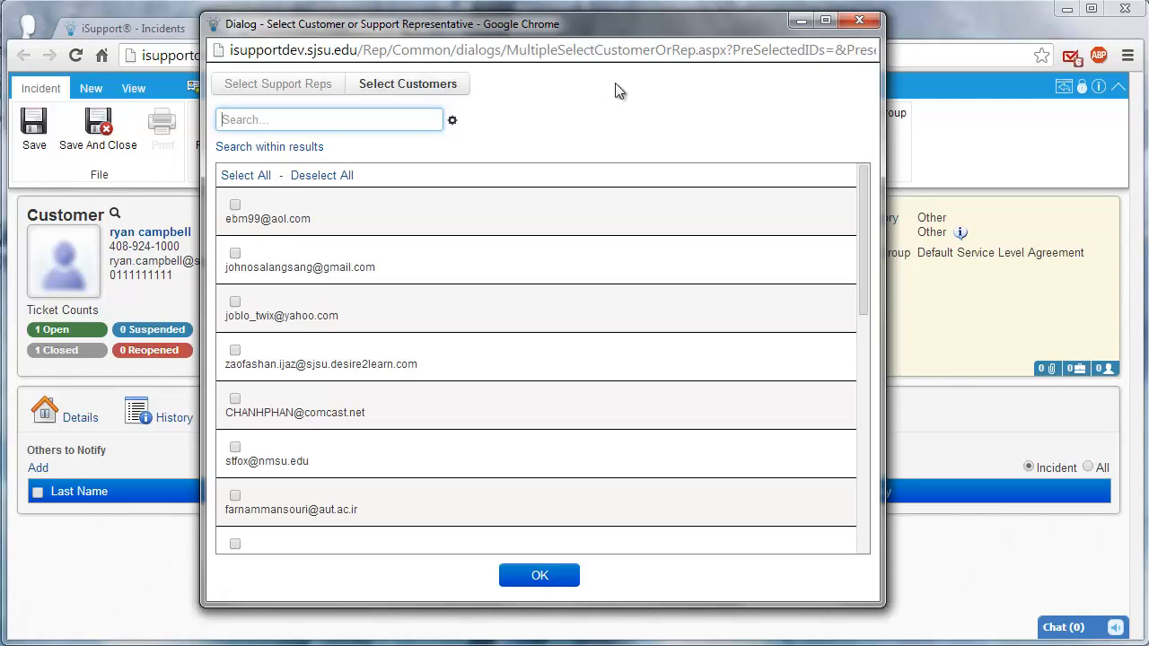
left_click(859, 20)
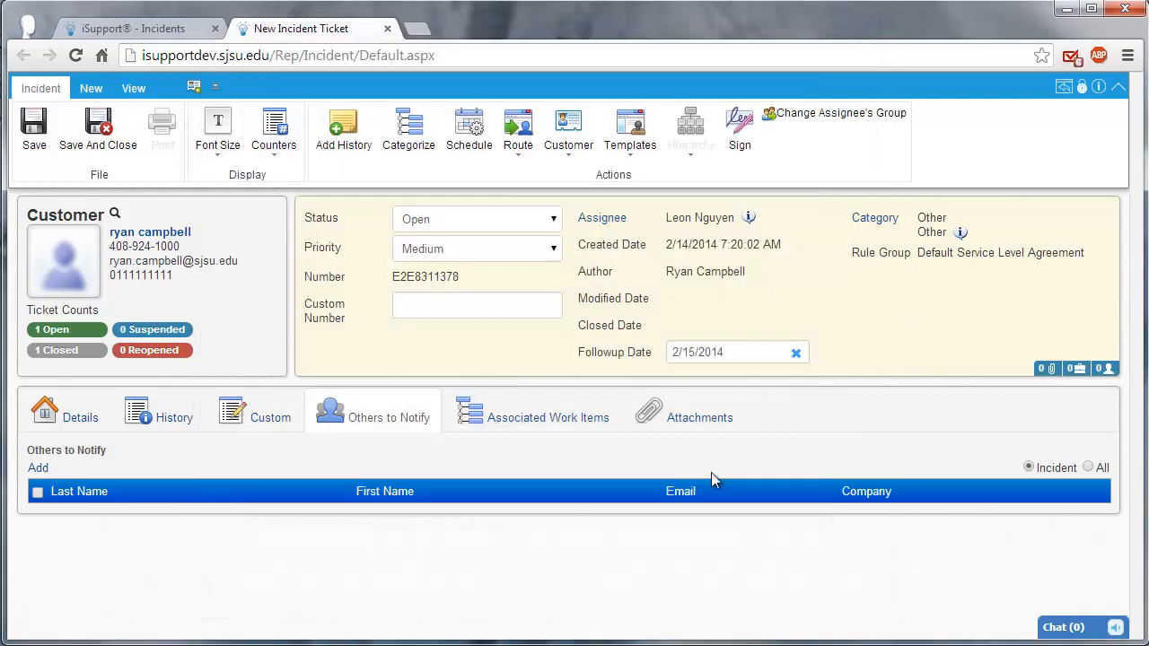
Step: View the incident's attachments and the file chooser for adding one, without attaching a file
left_click(699, 417)
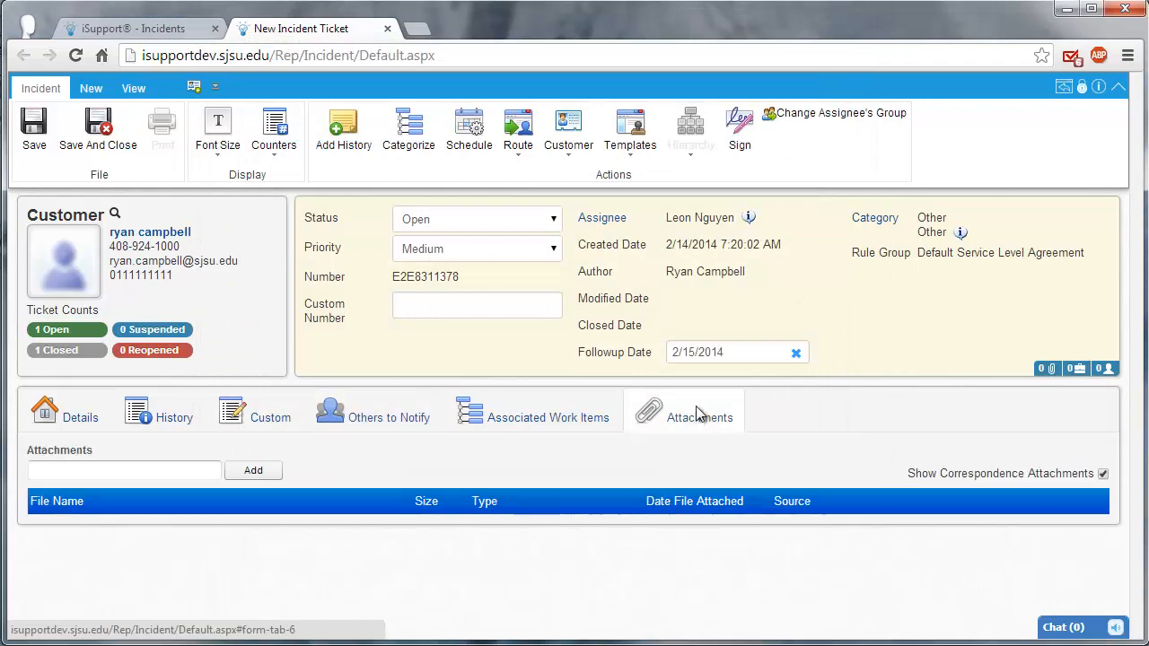
left_click(261, 478)
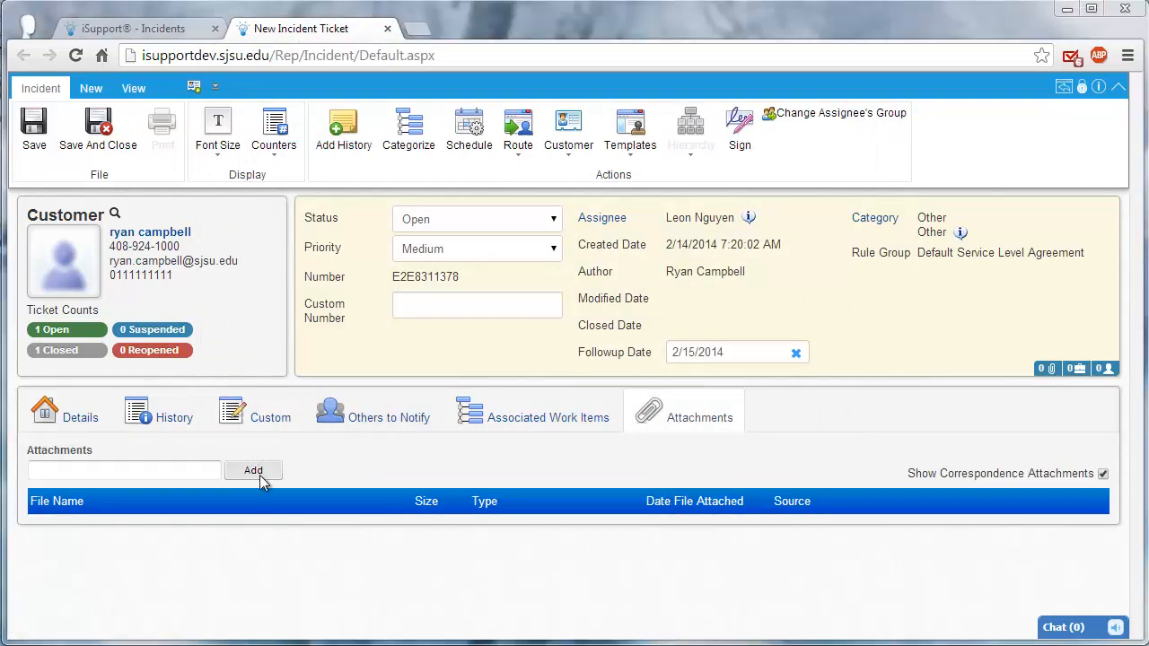
left_click(254, 472)
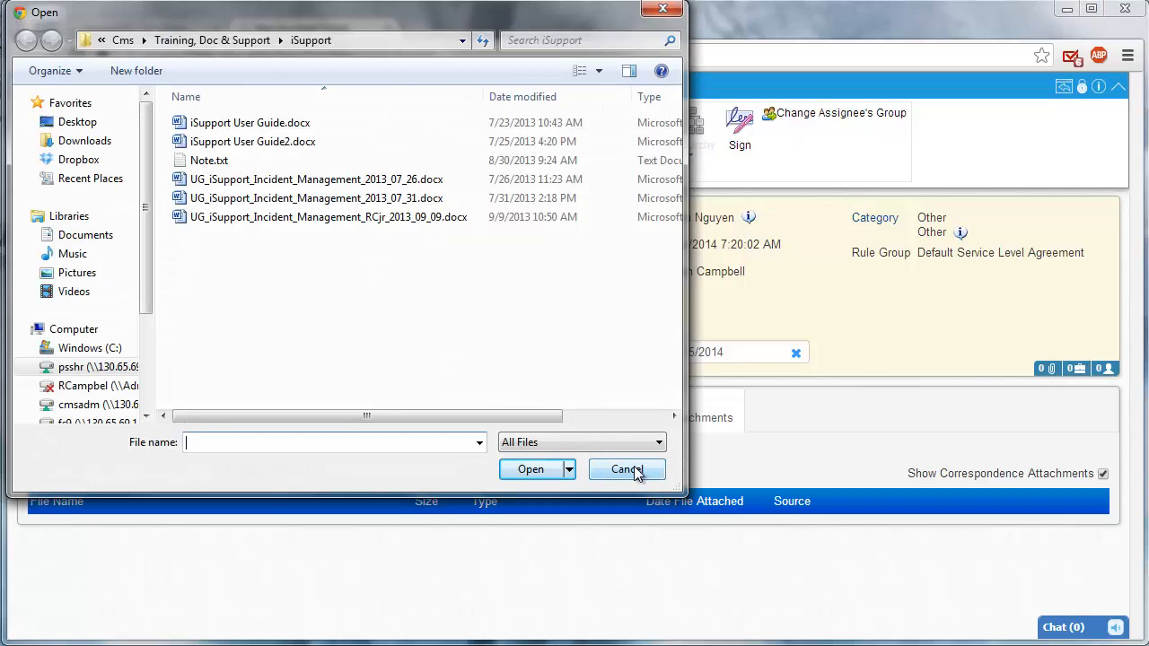
left_click(633, 467)
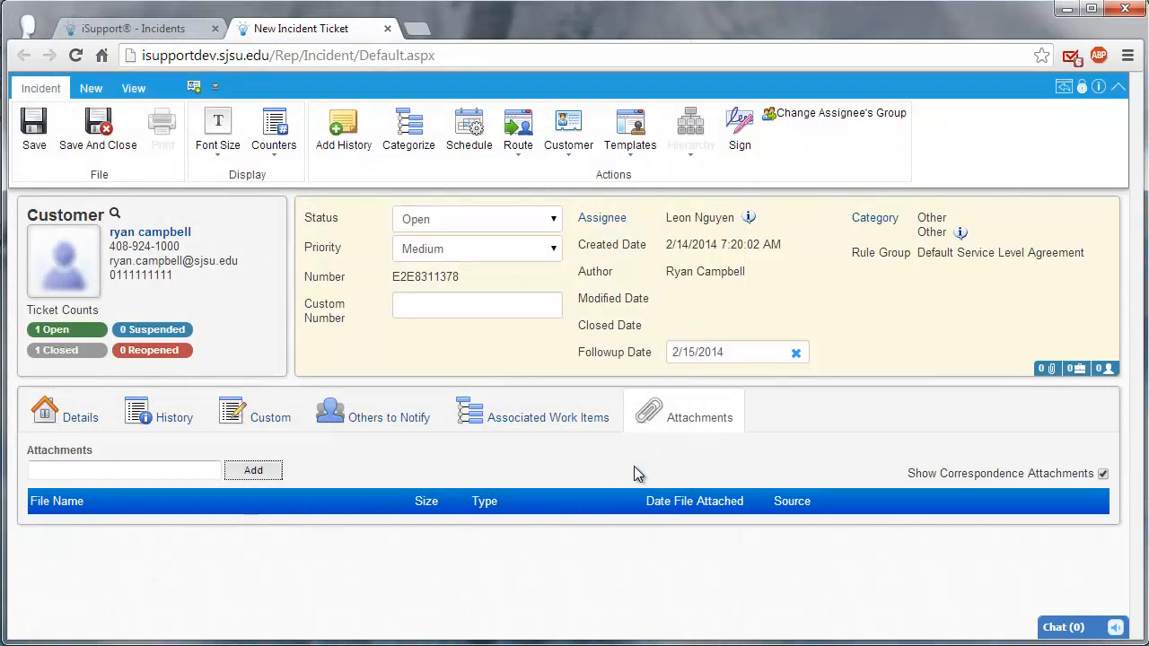
Step: Return to the incident's description details, and save and close the ticket
left_click(42, 420)
left_click(77, 134)
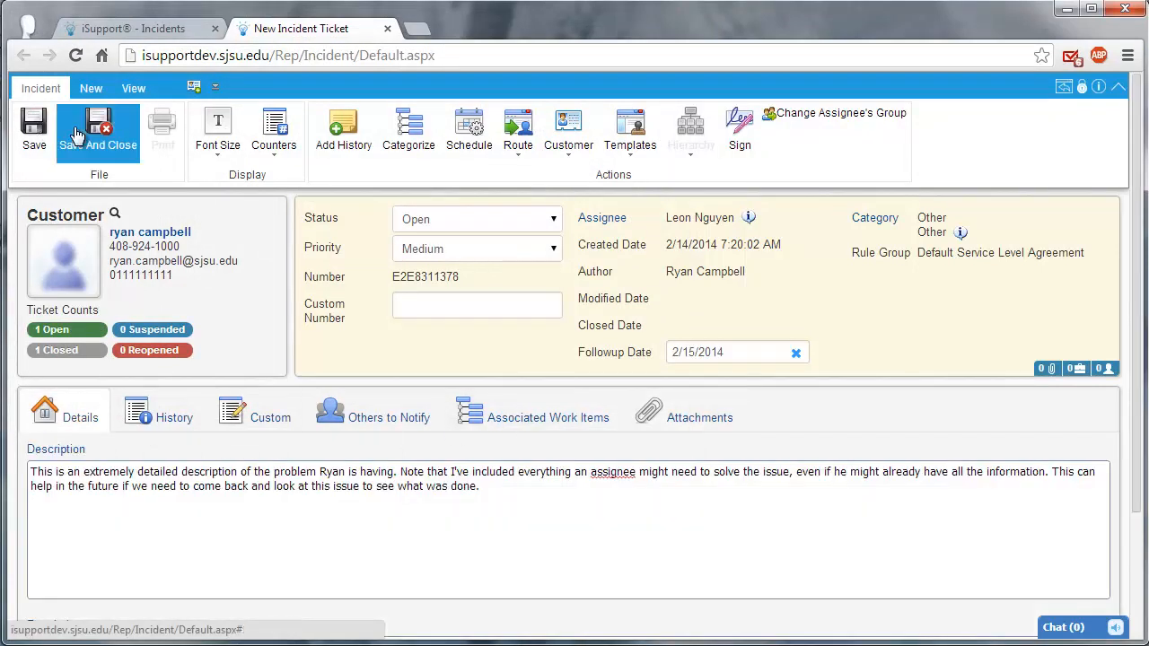